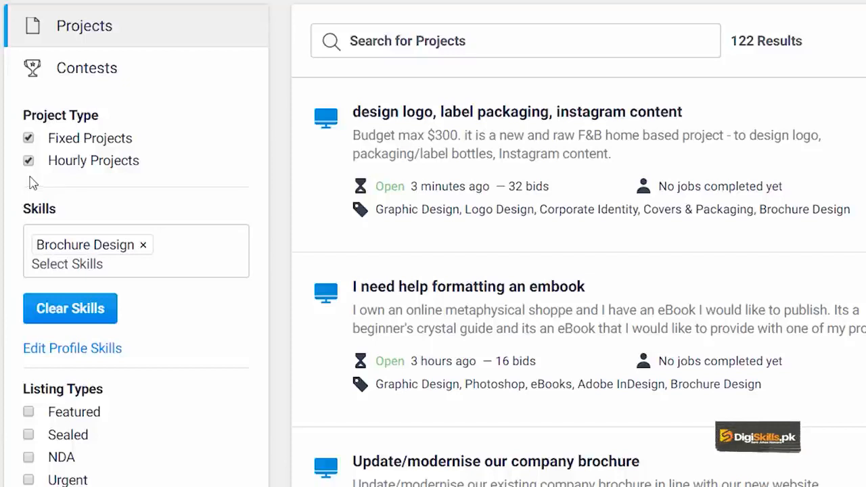
Step: Exclude fixed-price projects from the brochure design results, and include them again
left_click(30, 140)
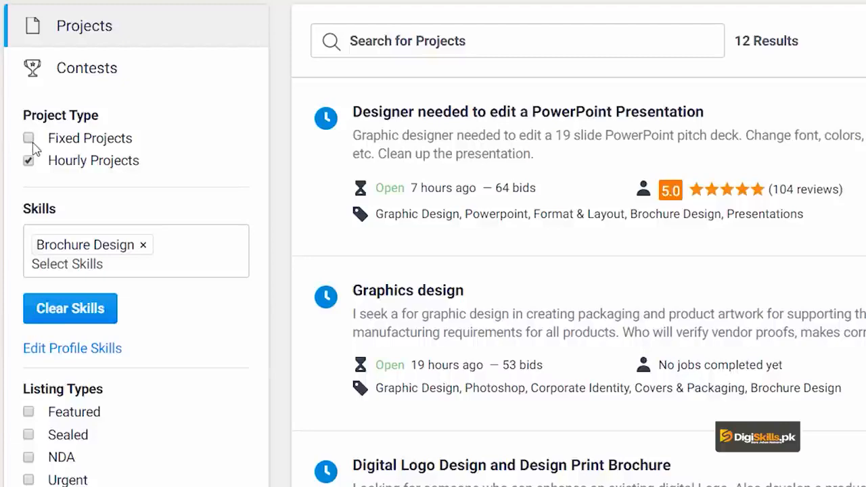
left_click(30, 138)
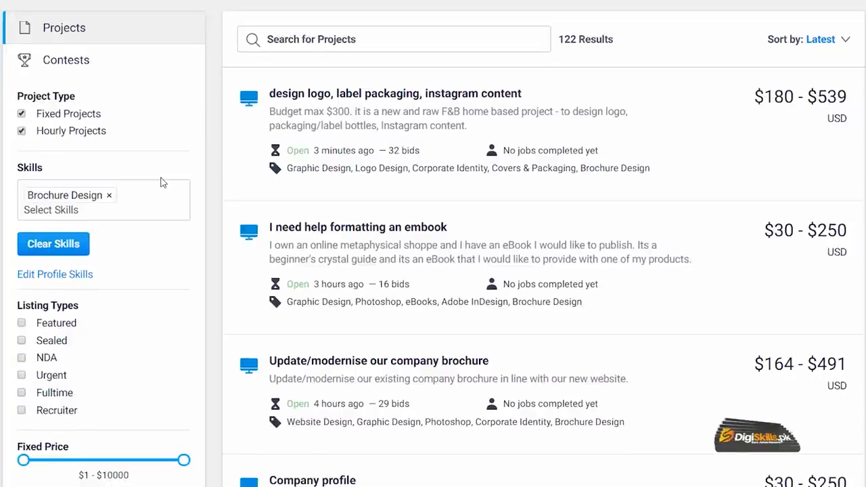
Step: Open the Creative Brochure Design project from the results and check its Employer Verification section
scroll(161, 183, "down", 5)
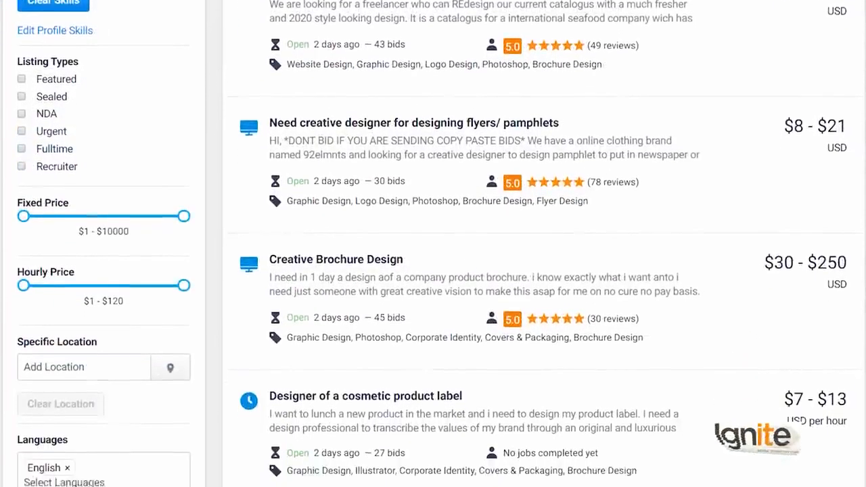
scroll(433, 244, "down", 3)
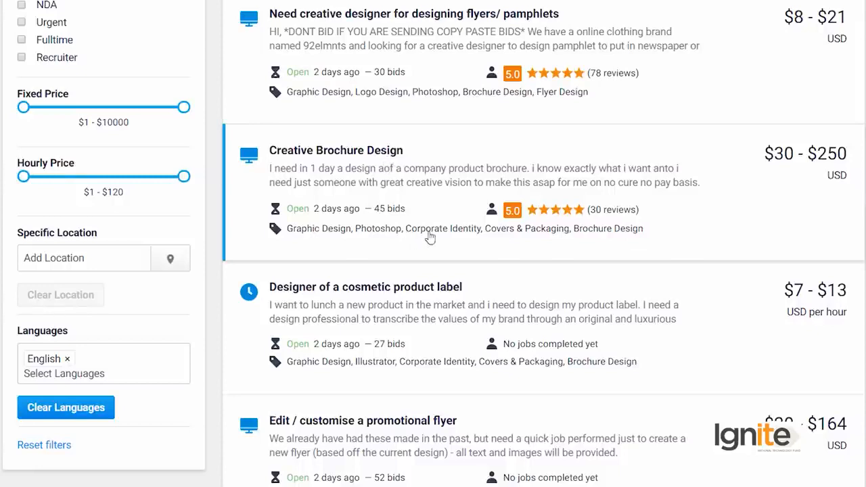
mouse_move(523, 221)
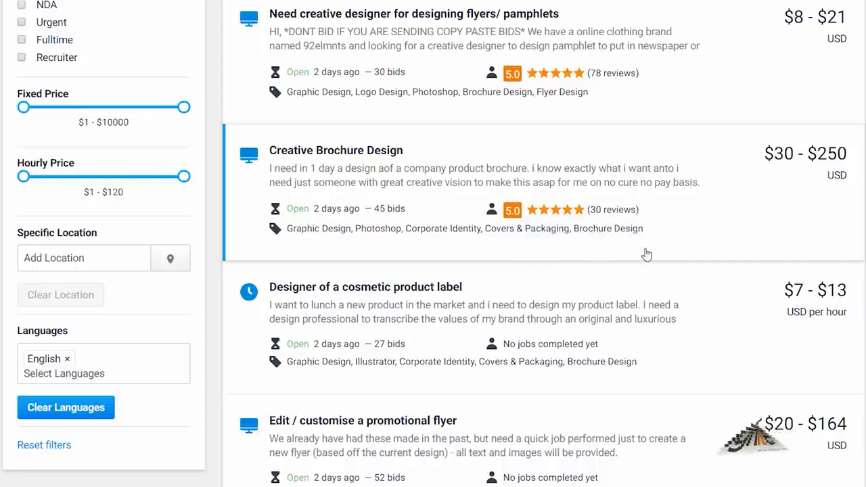
left_click(379, 161)
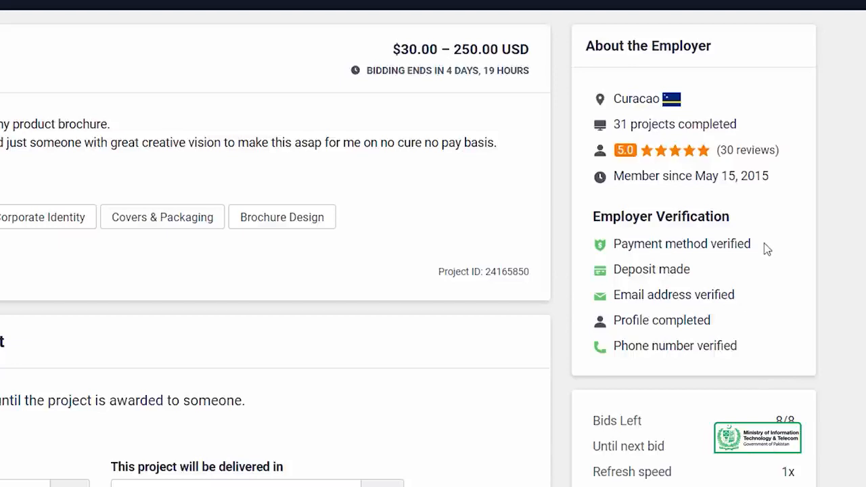
triple_click(722, 216)
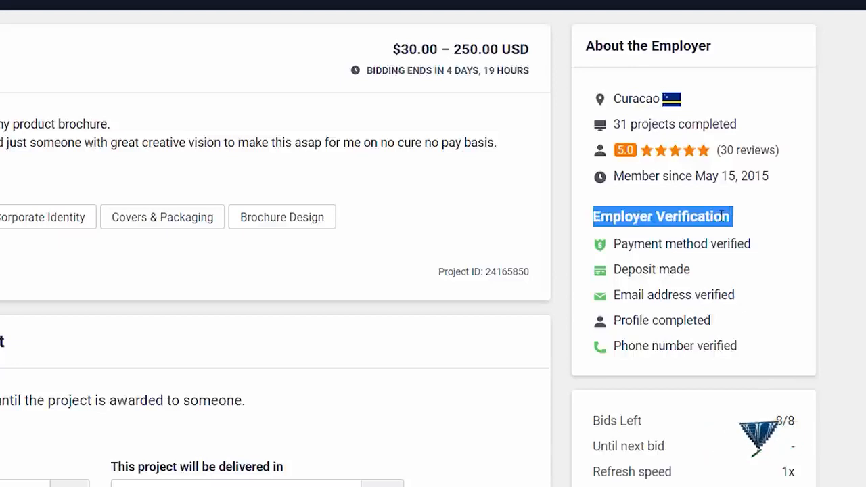
left_click(767, 251)
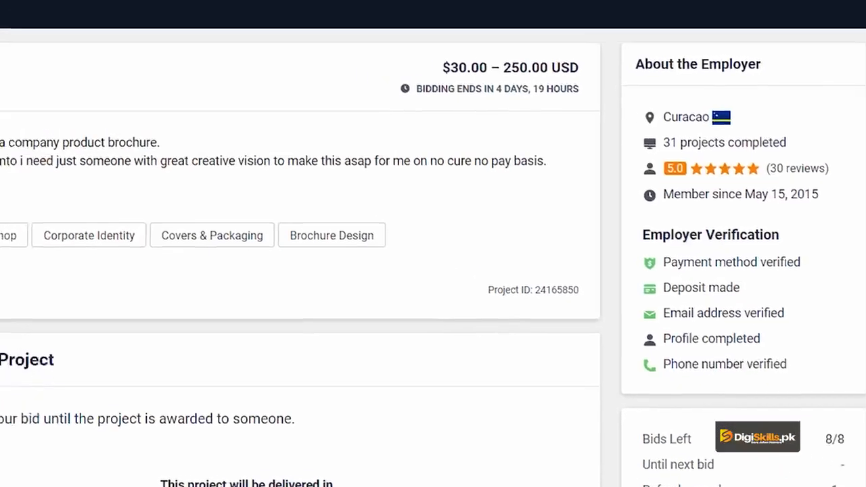
Step: Review the competing proposals on the project, expanding the full text of the $40 USD in 7 days bid
left_click(130, 85)
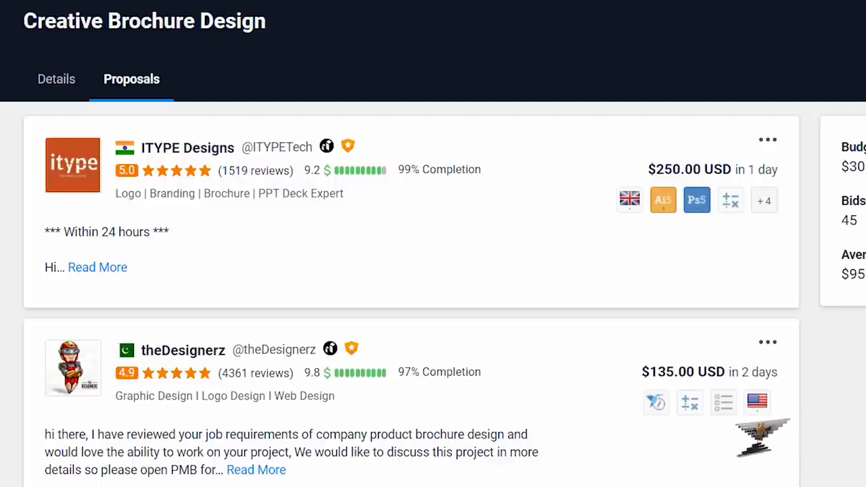
scroll(433, 270, "down", 1)
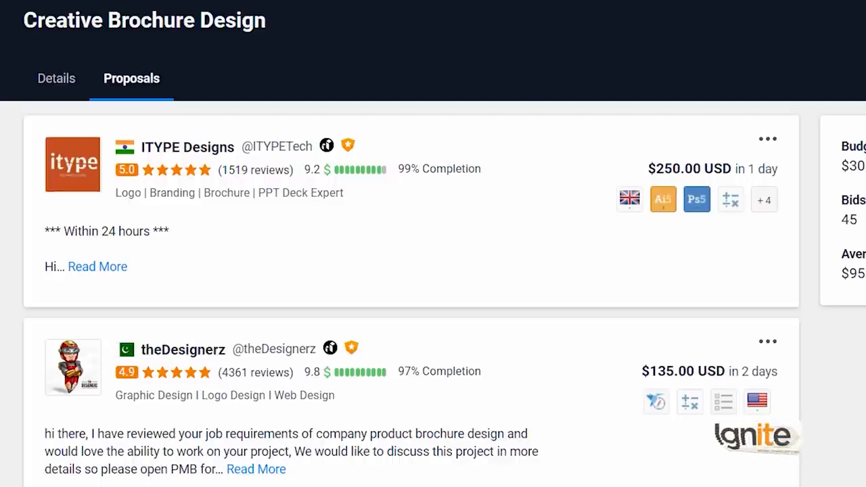
scroll(433, 271, "down", 3)
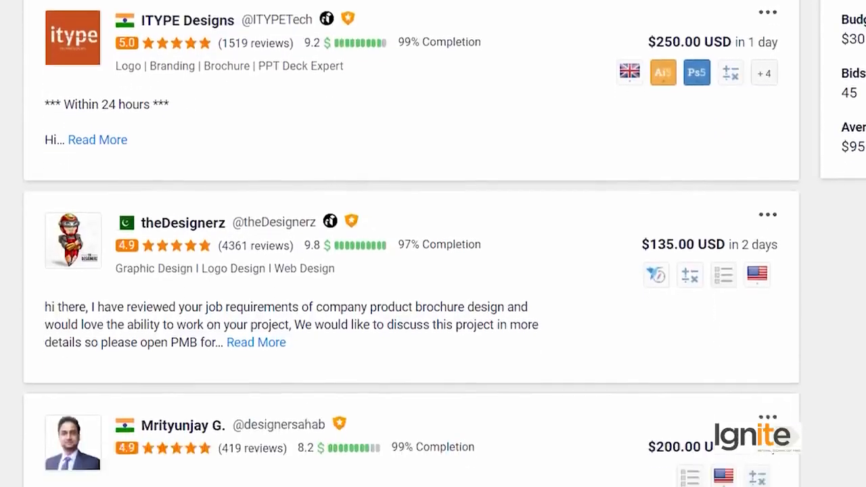
scroll(433, 271, "down", 3)
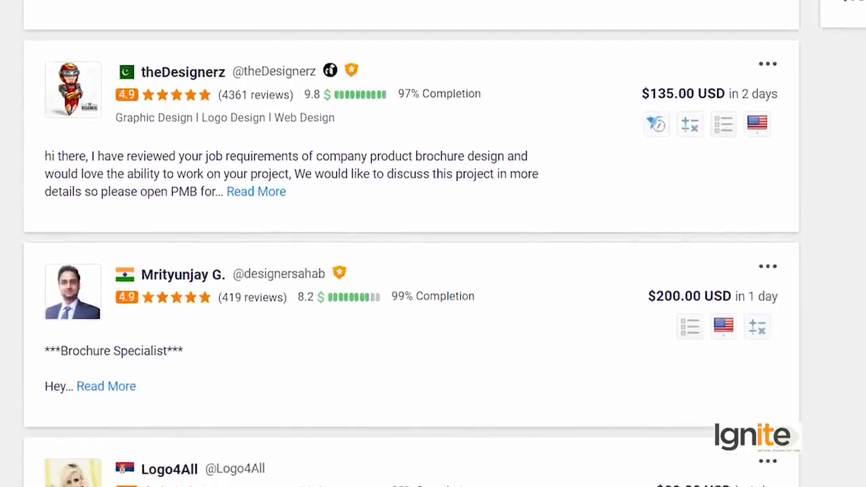
scroll(433, 270, "down", 3)
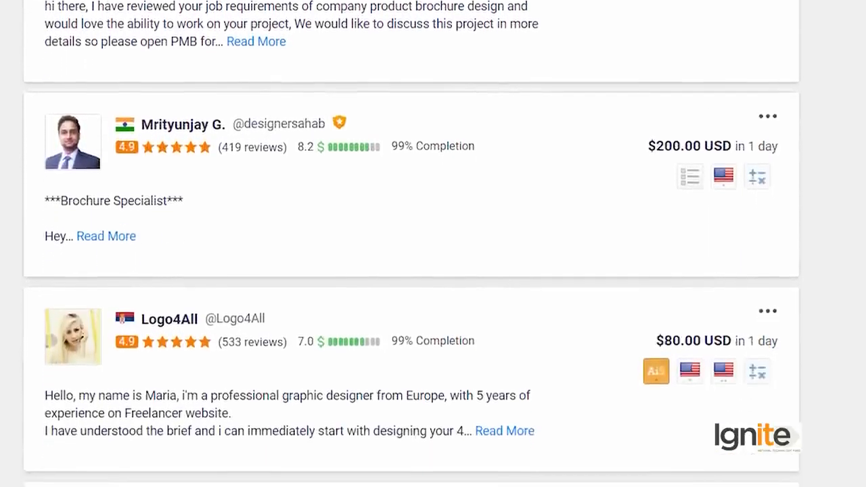
scroll(433, 270, "down", 3)
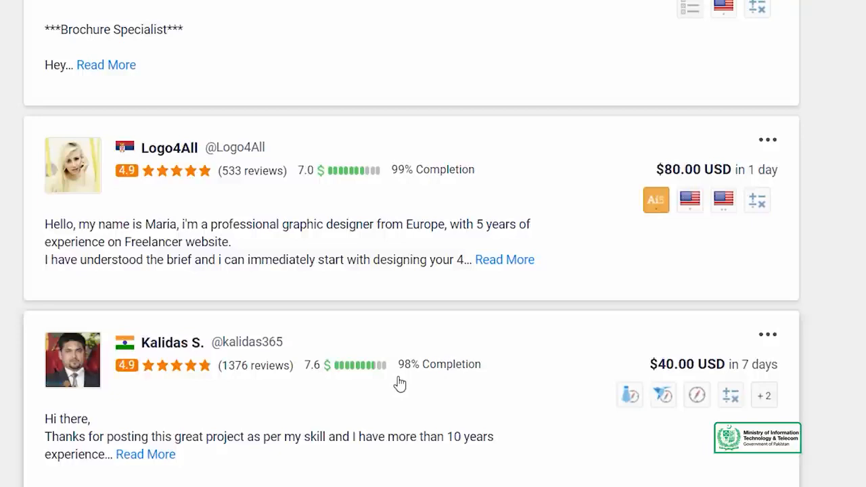
scroll(155, 450, "down", 3)
left_click(147, 452)
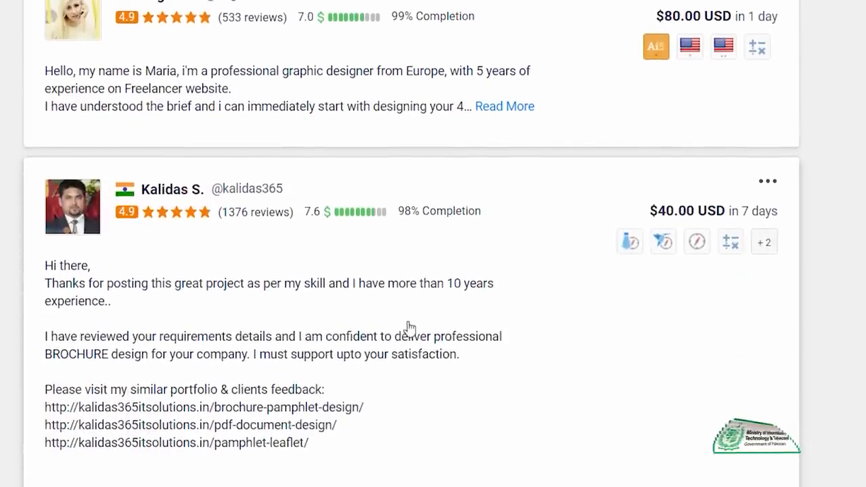
scroll(406, 308, "down", 1)
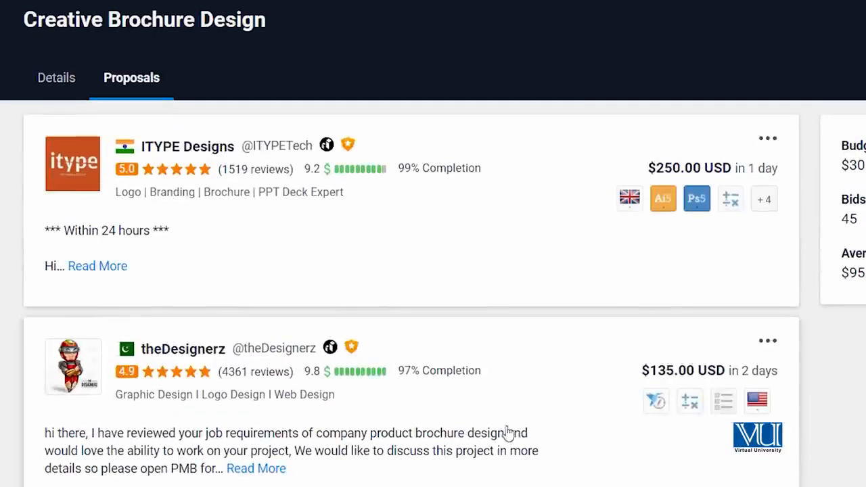
Step: Return to the project's details and go to the Place a Bid on this Project form
left_click(57, 82)
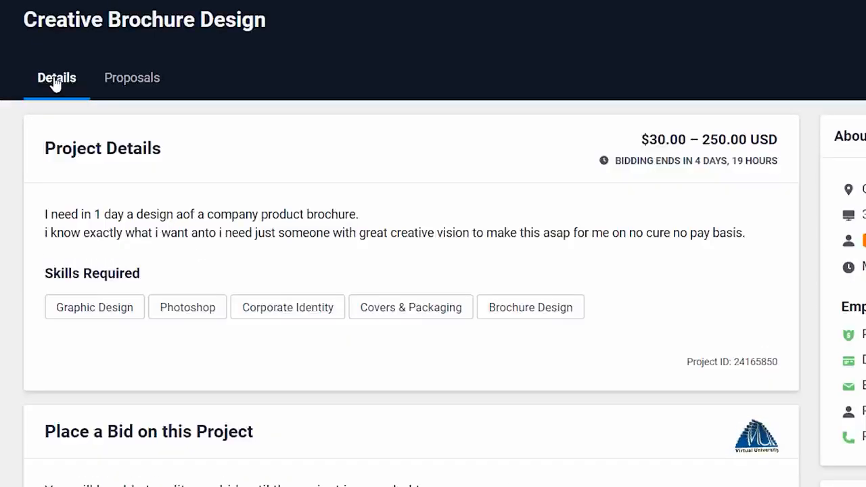
scroll(160, 264, "down", 3)
scroll(135, 304, "down", 2)
left_click(185, 374)
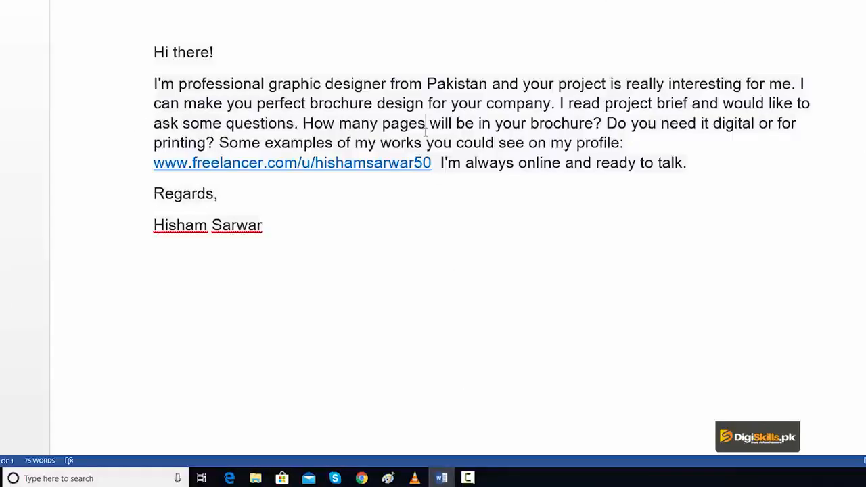
Step: Copy the entire proposal letter from the Word document and paste it into the bid's proposal description in Chrome
triple_click(426, 131)
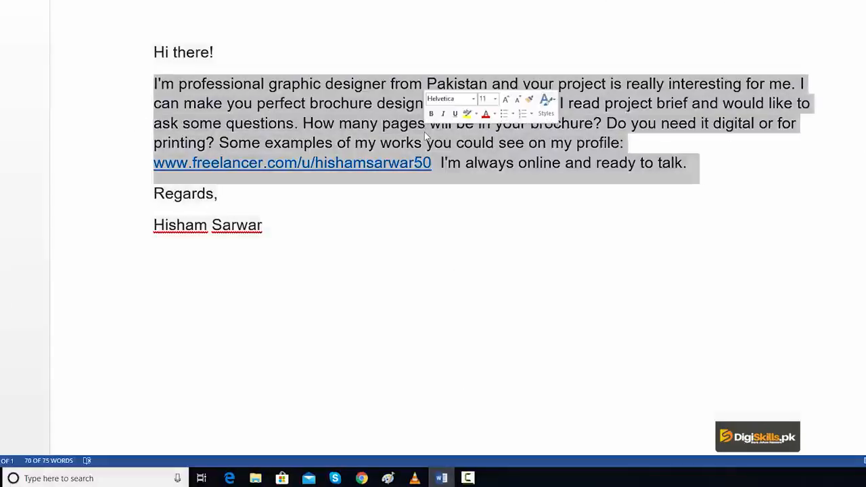
left_click_drag(255, 233, 140, 45)
key("ctrl+c")
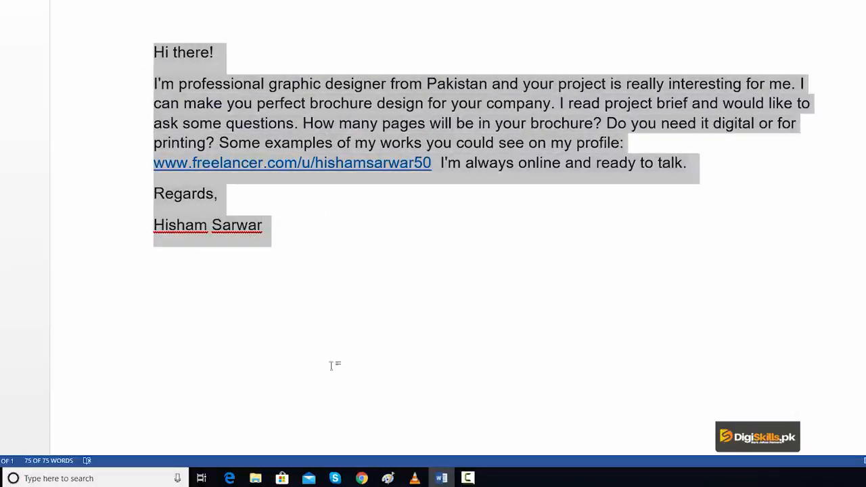
left_click(362, 478)
left_click(207, 245)
key("ctrl+v")
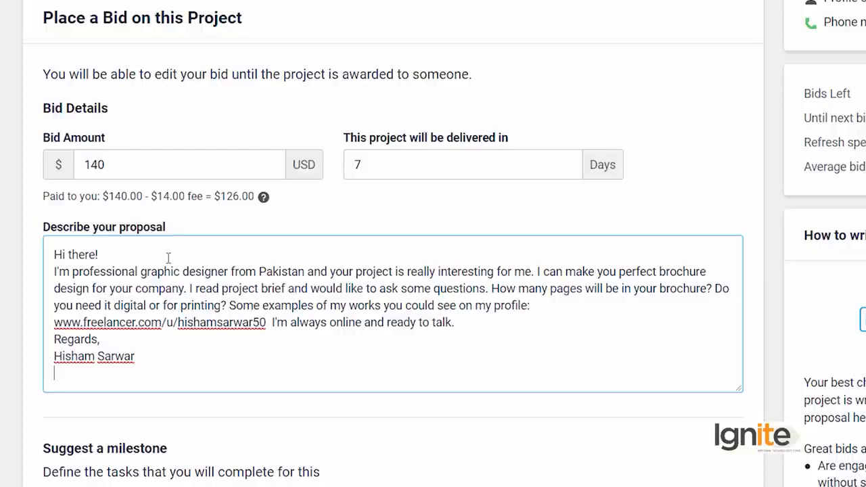
Step: Suggest two milestones for the bid, "Draft of project" and "Final design", at $70 each
scroll(214, 349, "down", 2)
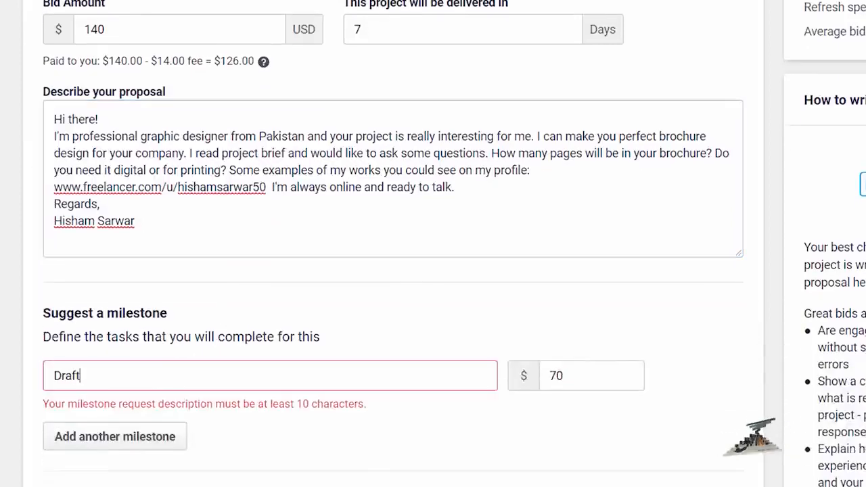
type("of project")
left_click(138, 425)
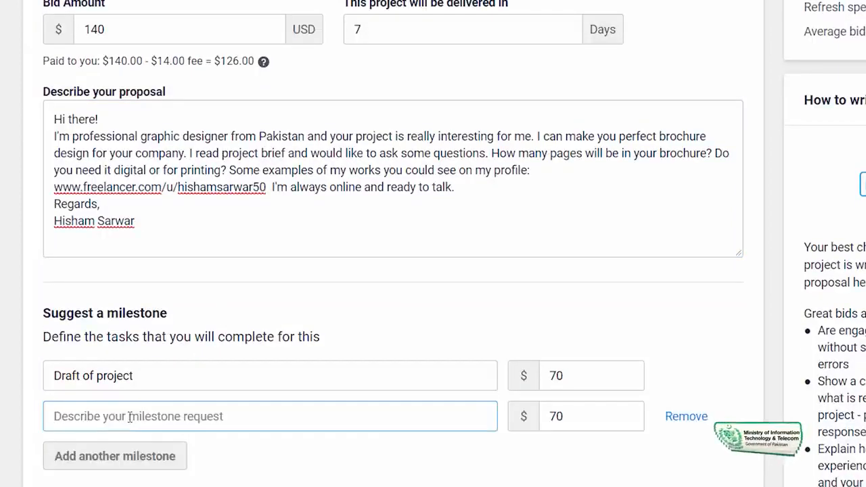
type("Final design")
Step: Examine the optional upgrades offered for the bid
scroll(530, 446, "down", 1)
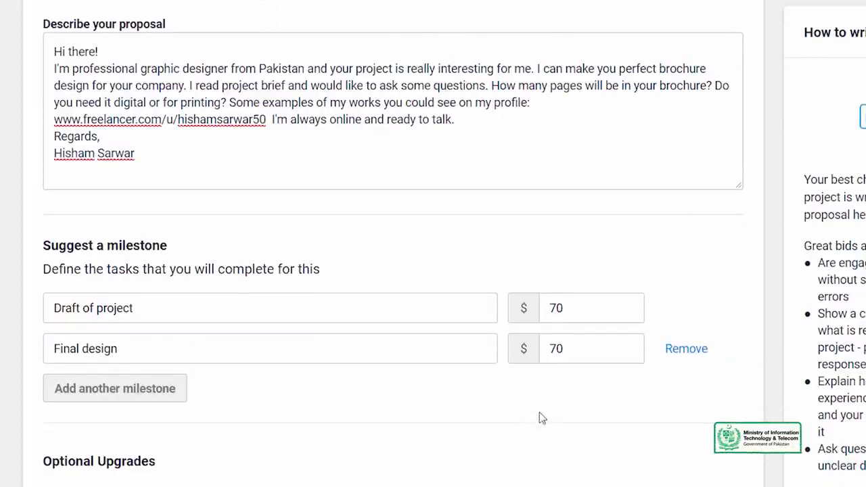
scroll(531, 467, "down", 2)
scroll(710, 456, "down", 3)
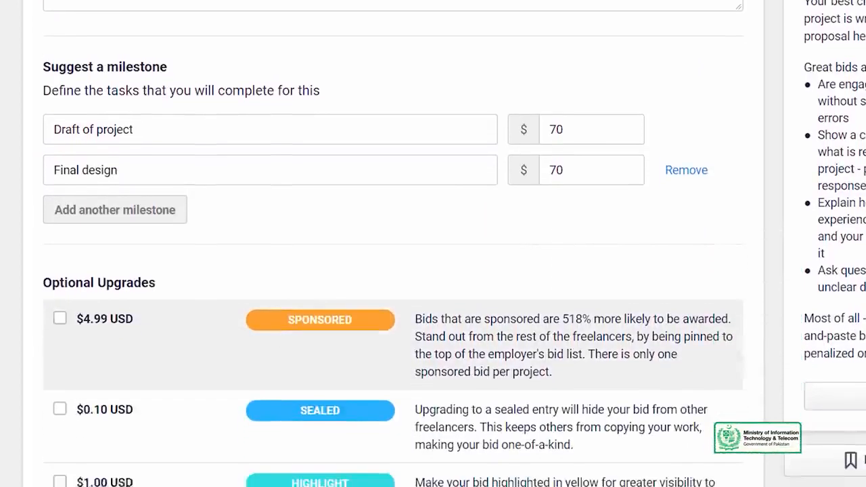